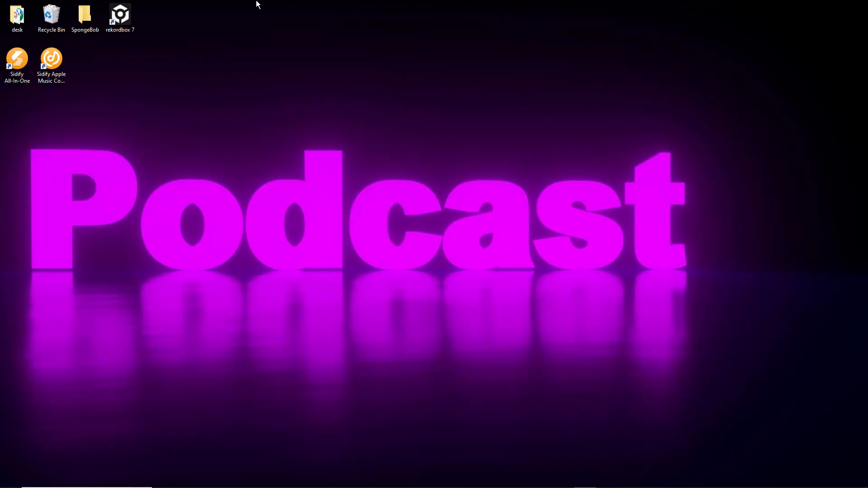
- Launch Sidify All-In-One, check the Podcasts output folder in Settings, and return to Podcasts
double_click(17, 59)
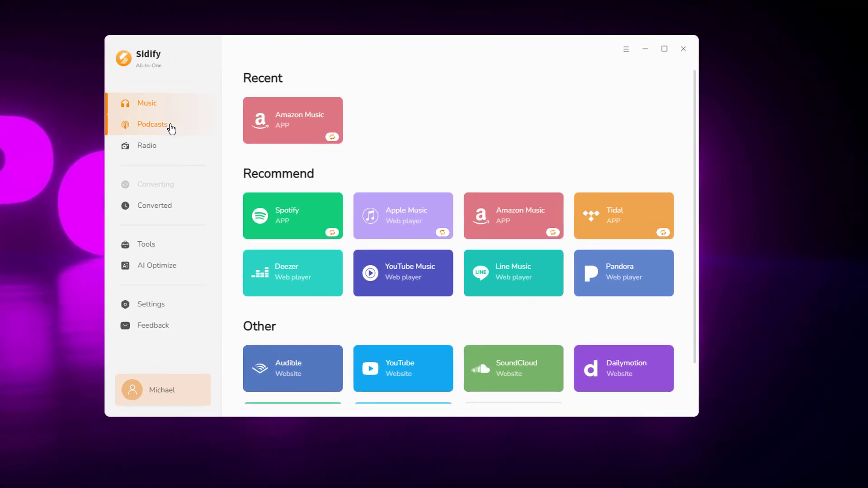
click(171, 127)
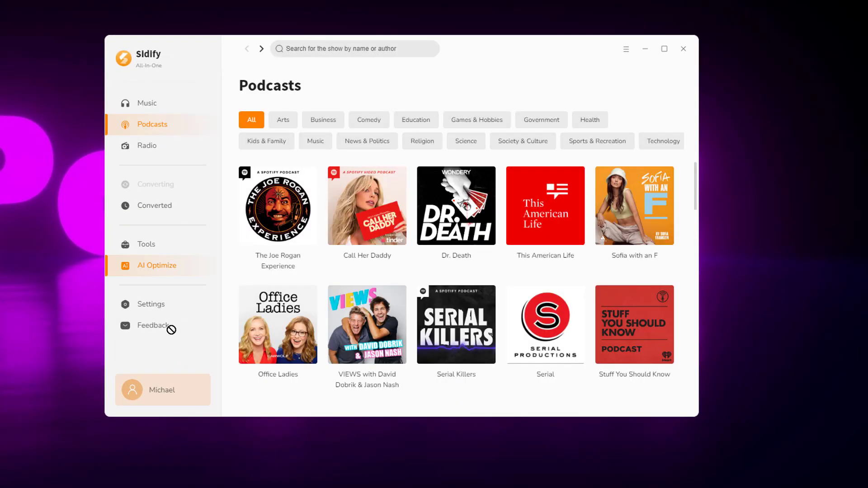
click(154, 305)
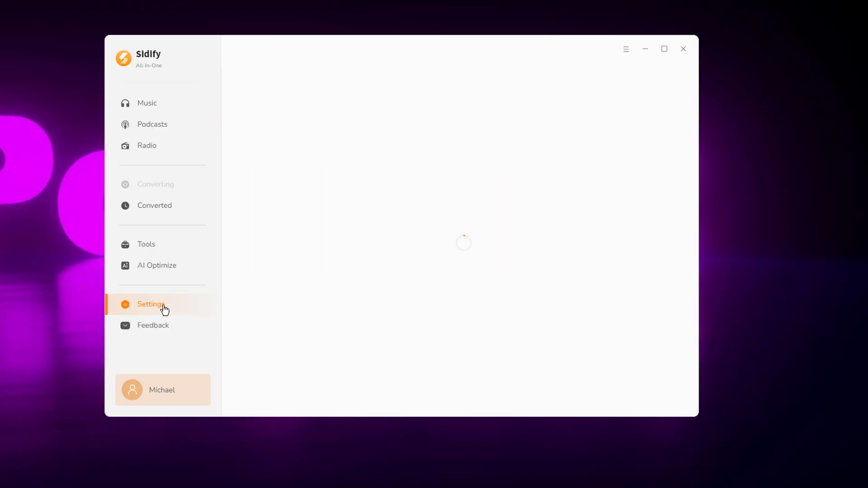
scroll(487, 277, down, 5)
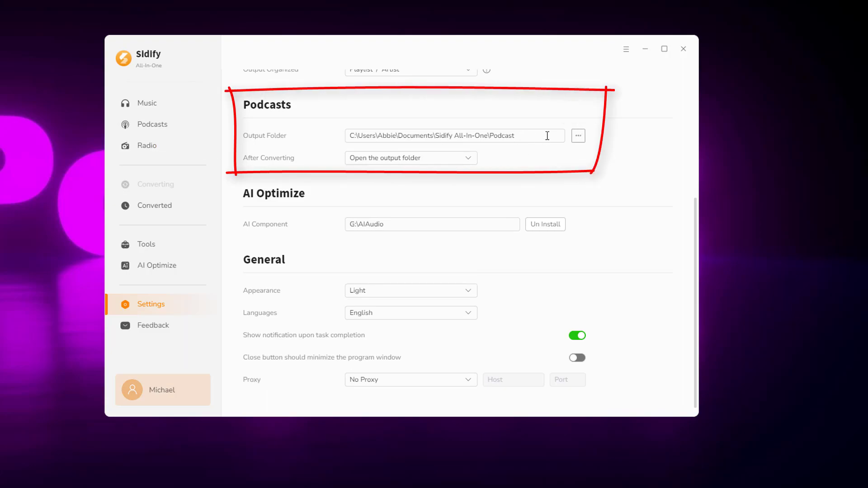
click(154, 125)
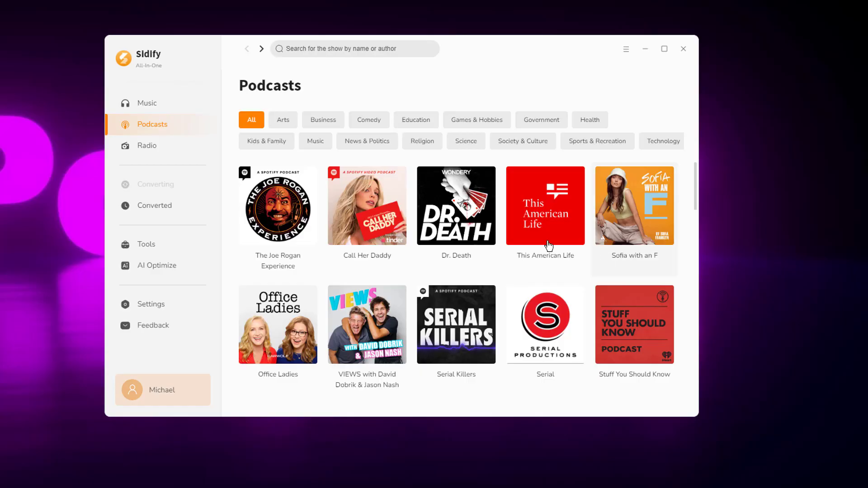
- Download the Call Her Daddy episode about Cole Sprouse and convert it to MP3
click(354, 239)
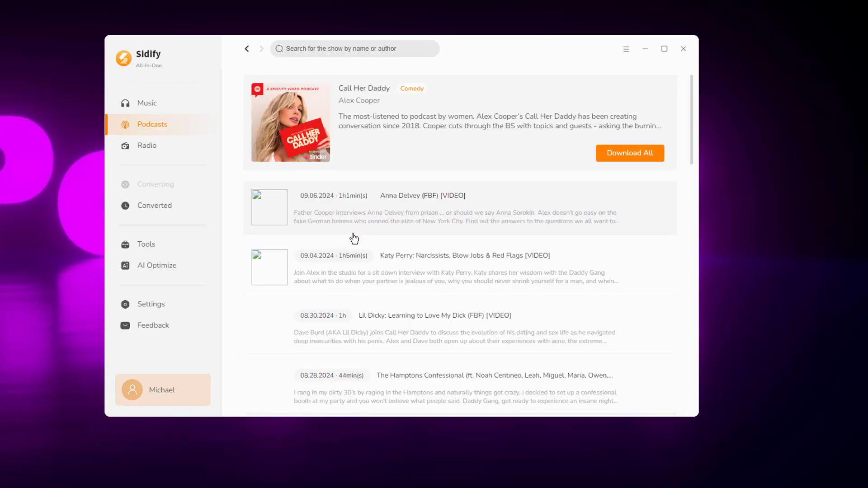
scroll(588, 285, down, 4)
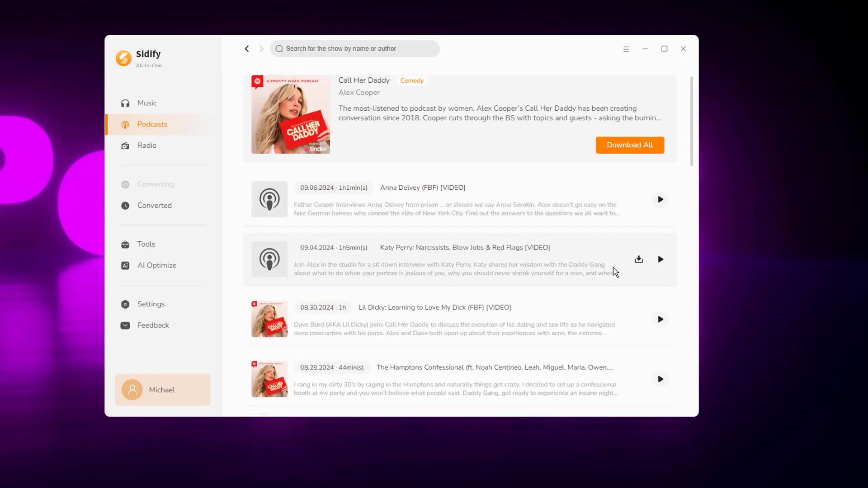
scroll(569, 300, down, 4)
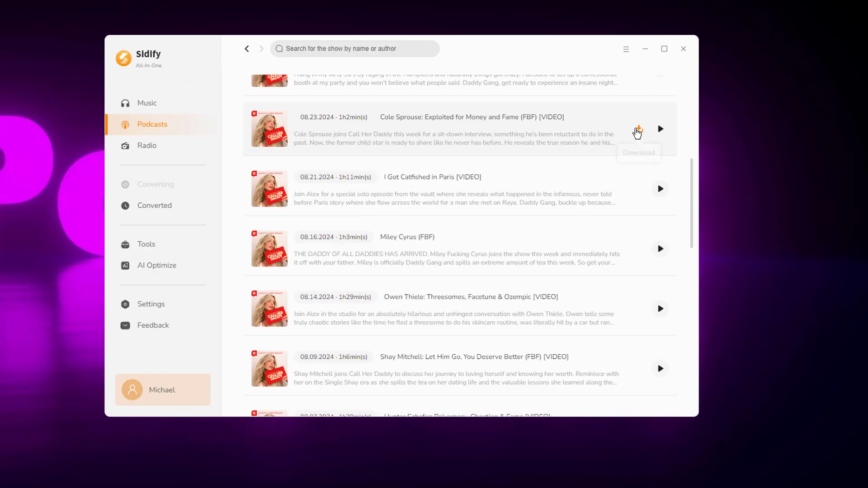
click(638, 133)
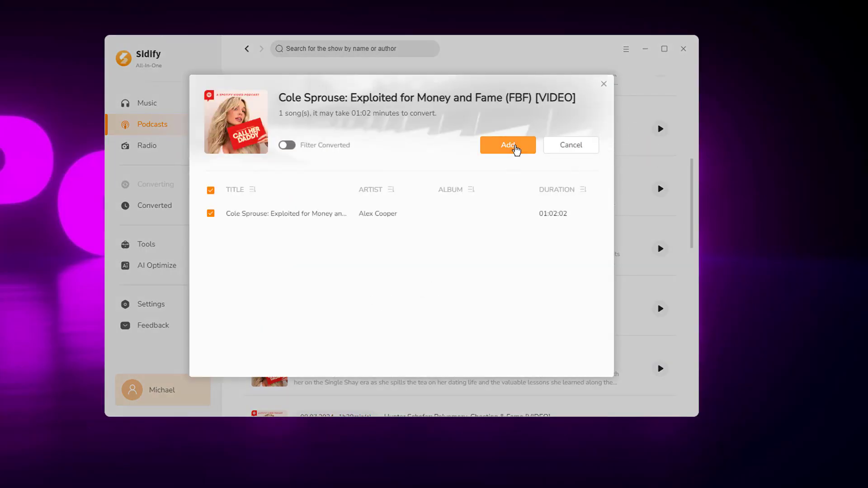
click(508, 144)
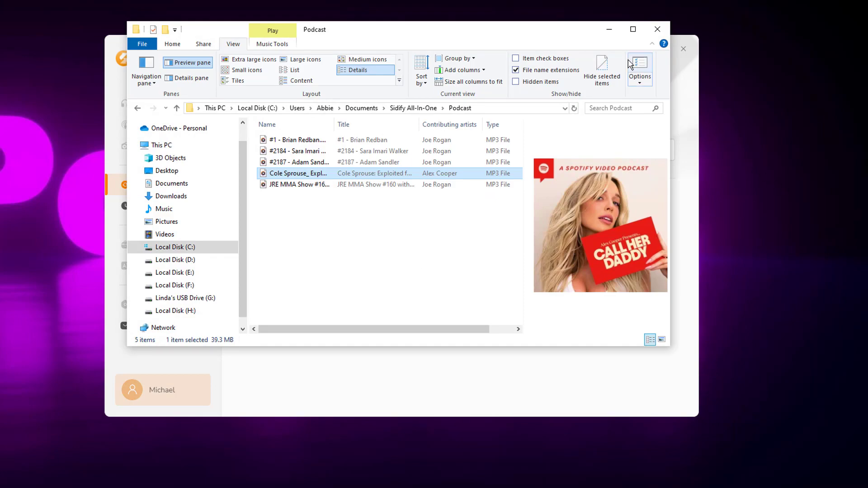
- Minimize the Podcast folder window so the iTunes podcast store is visible
click(610, 29)
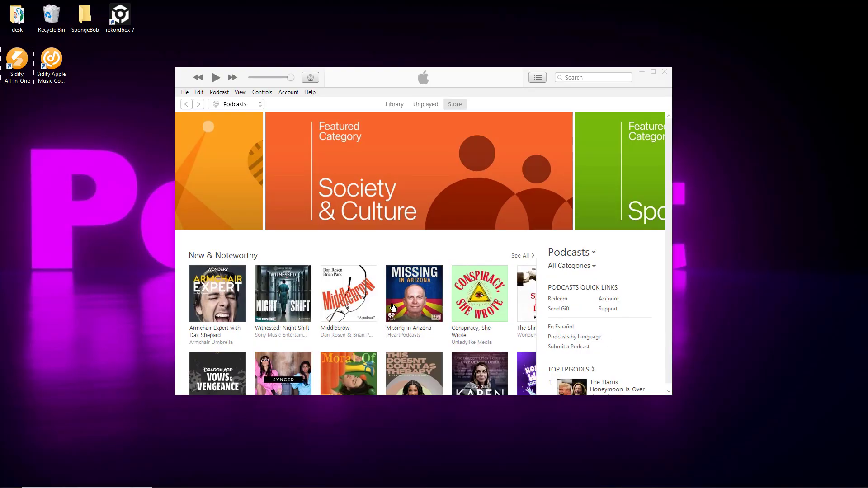
- Get Middlebrow episode 1, 'Presented by Moët & Chandon', and confirm its 39.6 MB download finished
click(351, 296)
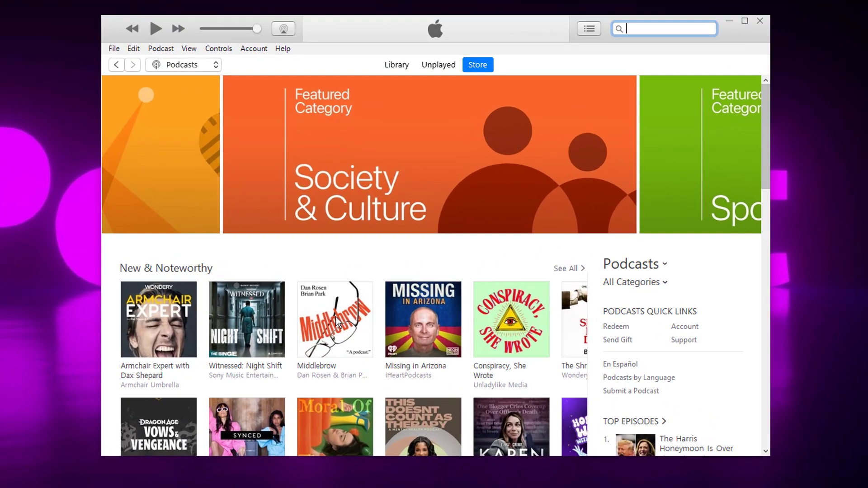
click(347, 300)
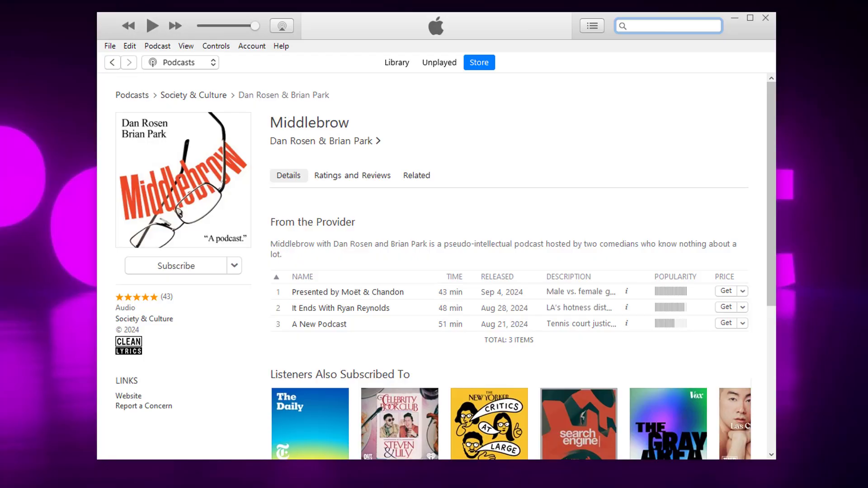
click(727, 292)
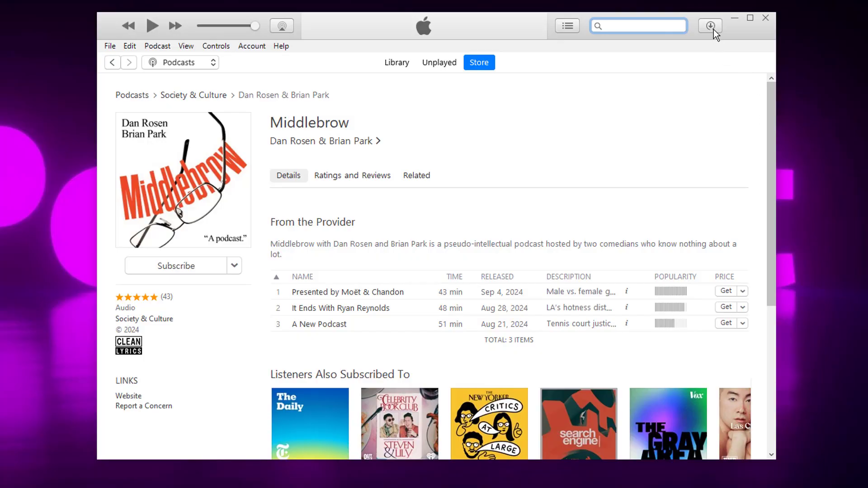
click(713, 28)
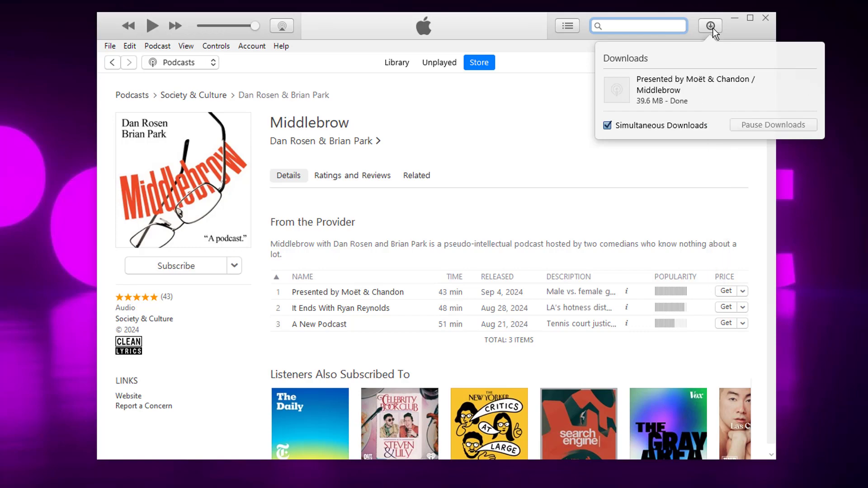
click(711, 25)
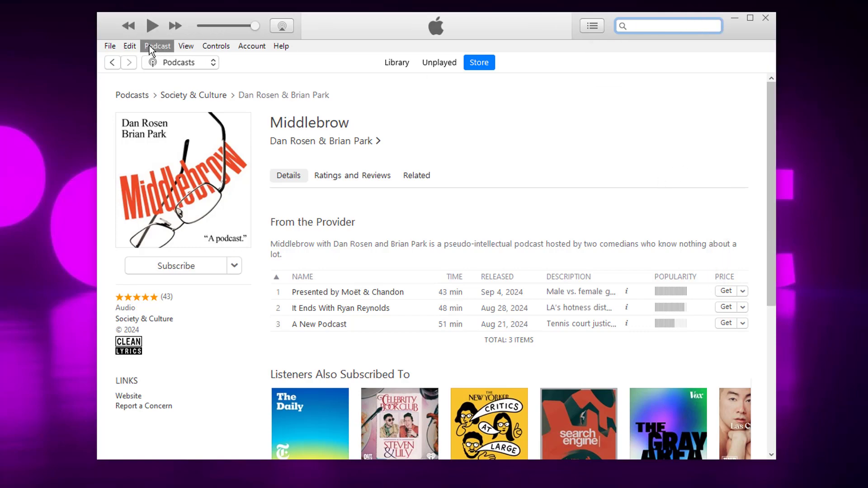
- Find the downloaded Middlebrow episode in the iTunes library and show its file in Windows Explorer
click(401, 61)
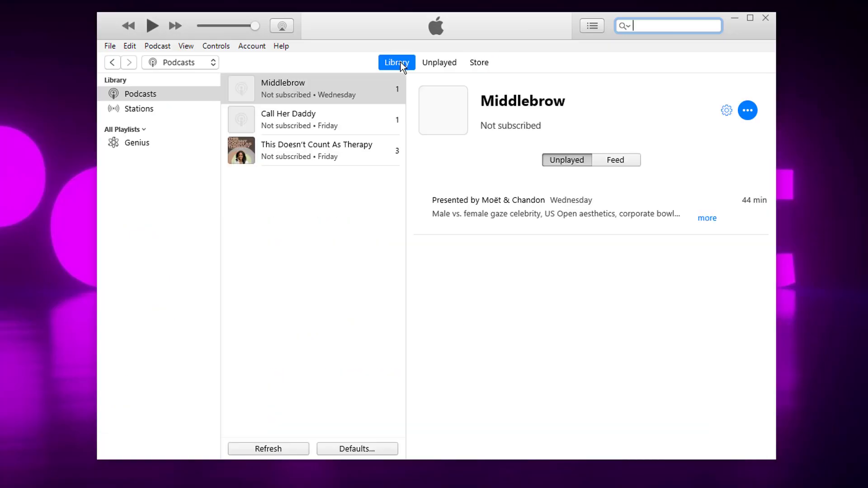
click(319, 87)
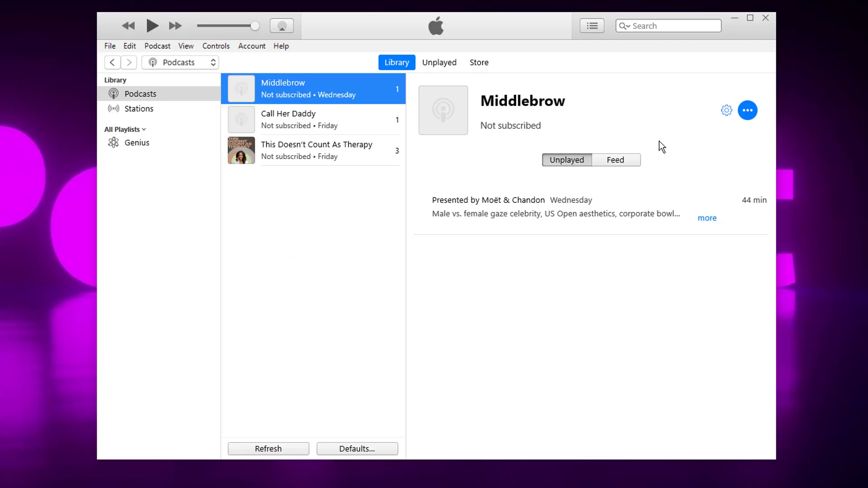
click(689, 182)
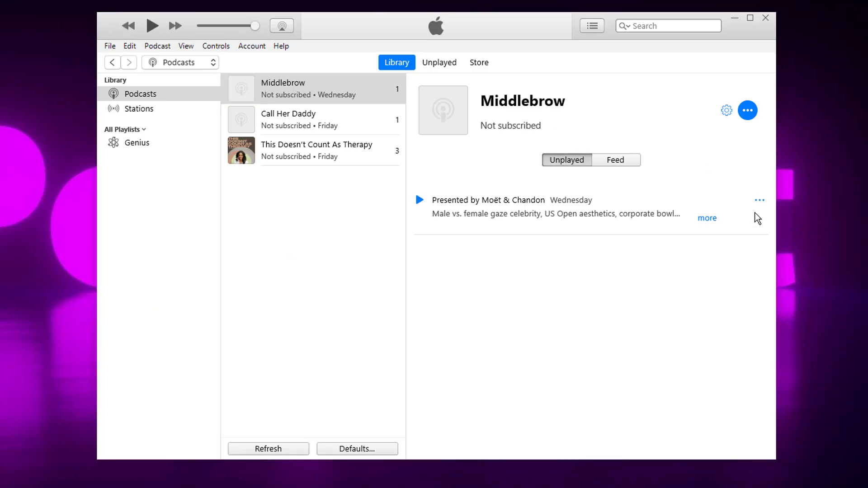
click(760, 200)
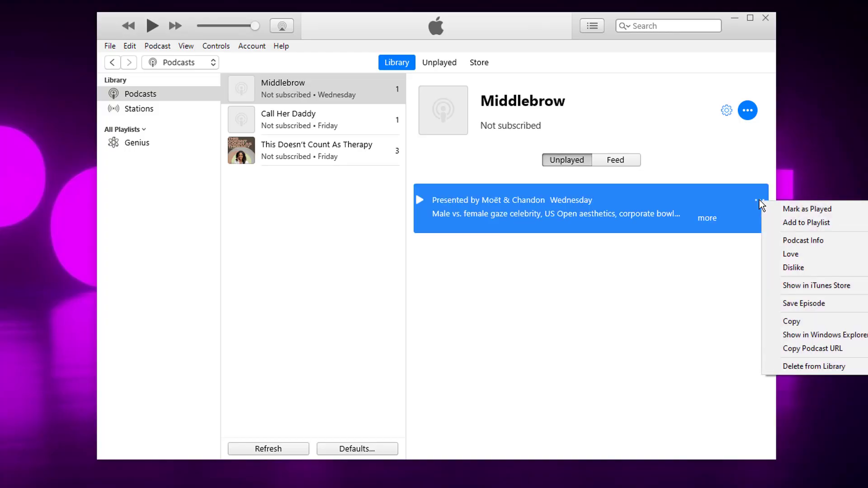
click(821, 334)
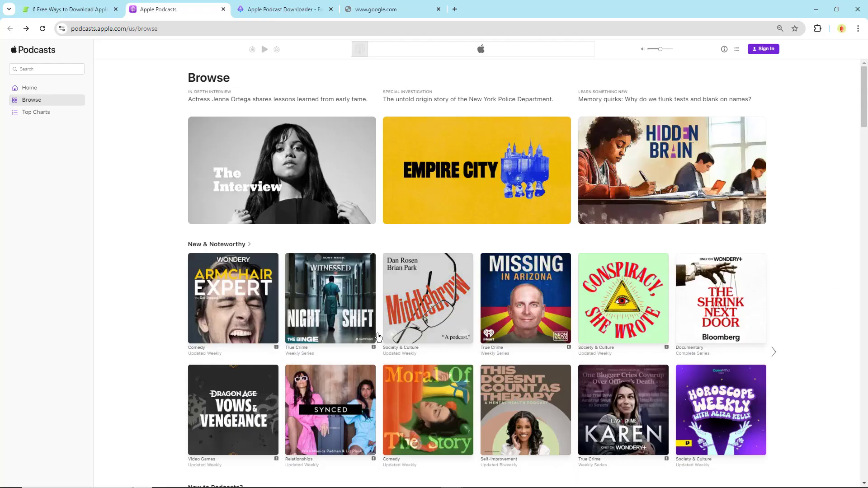
- Open the Middlebrow page's source, search for MP3, and select the episode's streamUrl
click(427, 292)
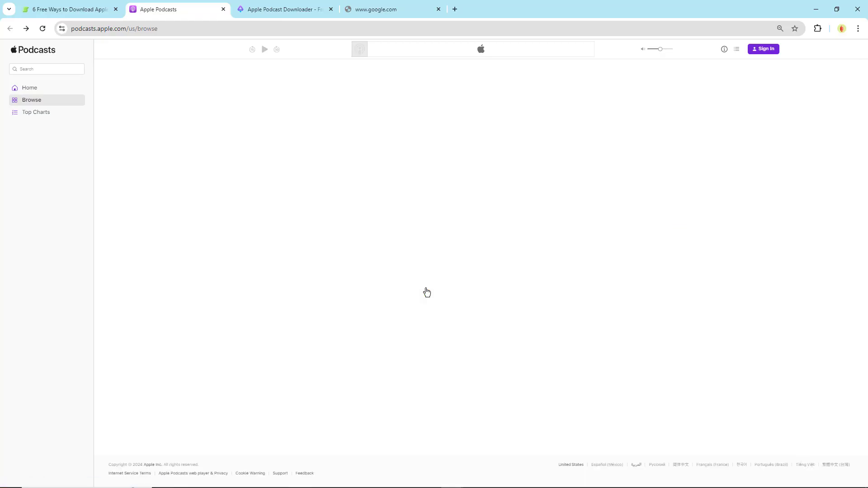
right_click(607, 172)
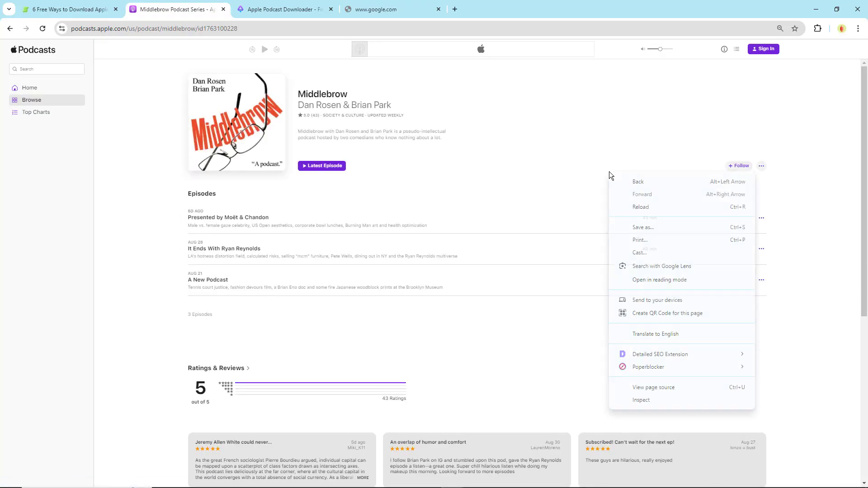
click(654, 387)
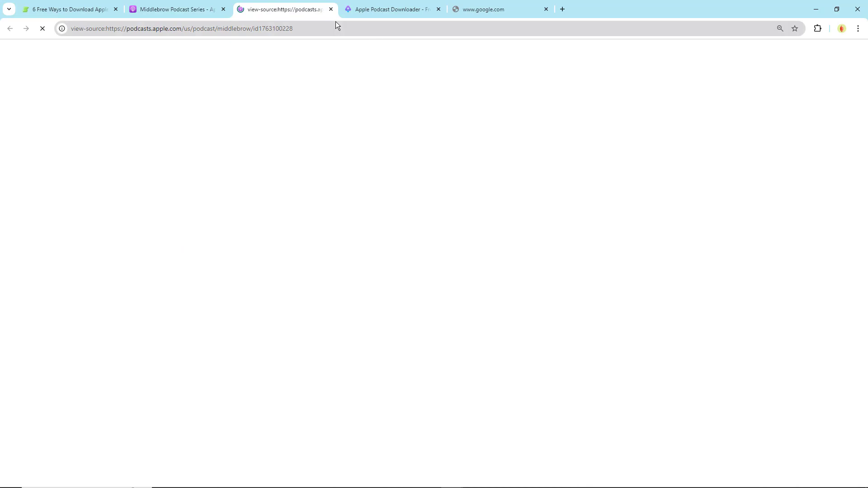
key(ctrl+f)
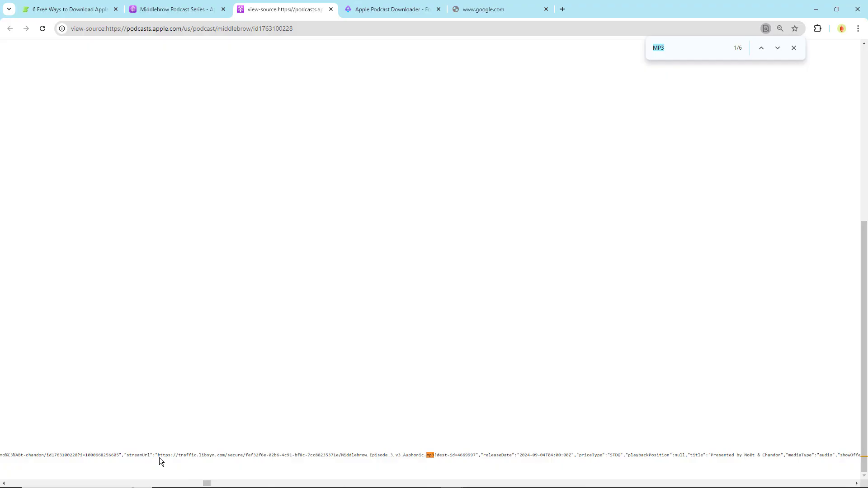
drag(157, 455, 427, 455)
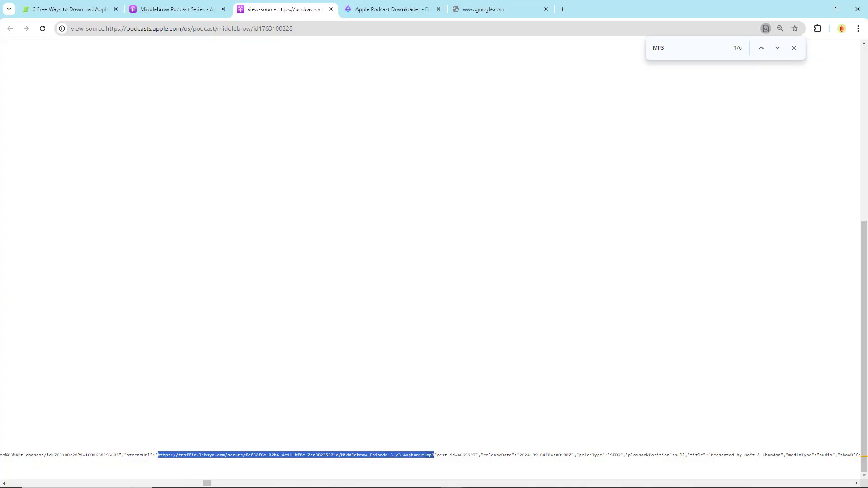
- Copy the stream URL and load it in a new tab to play the 43:10 episode
right_click(422, 455)
click(446, 313)
key(ctrl+t)
key(ctrl+v)
key(Return)
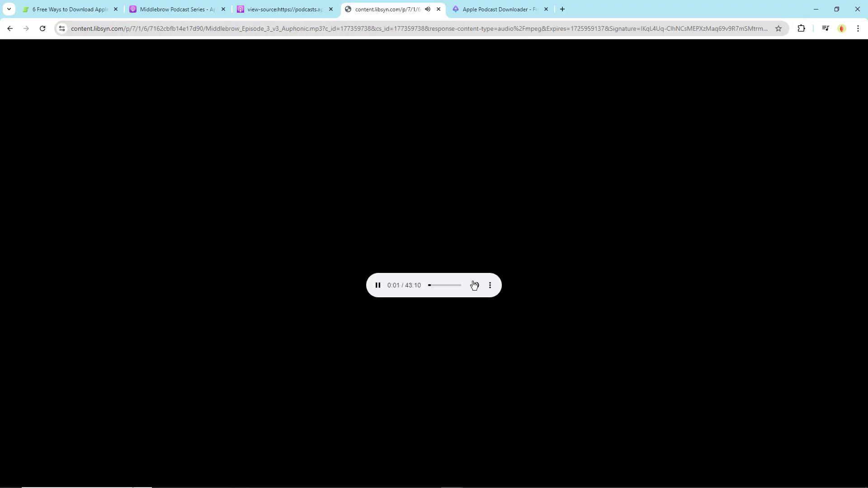
- Pause playback and save the Middlebrow episode MP3 to the Music folder on Local Disk (E:)
click(379, 285)
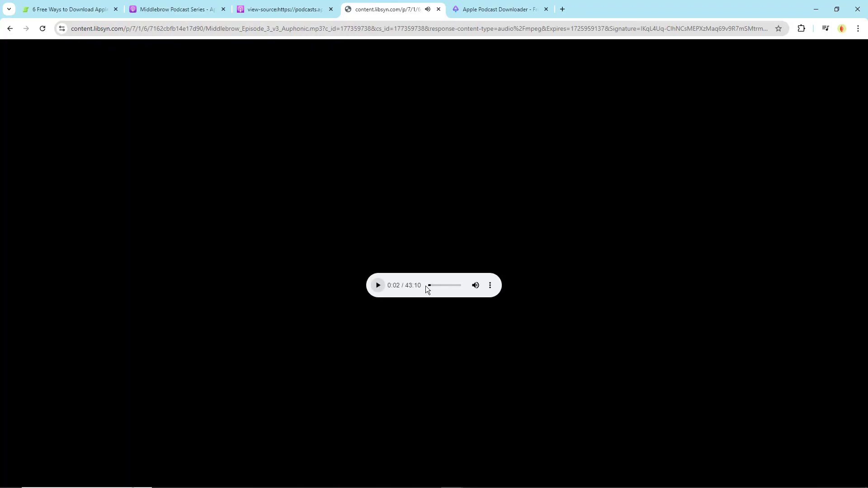
click(491, 286)
click(440, 261)
click(114, 21)
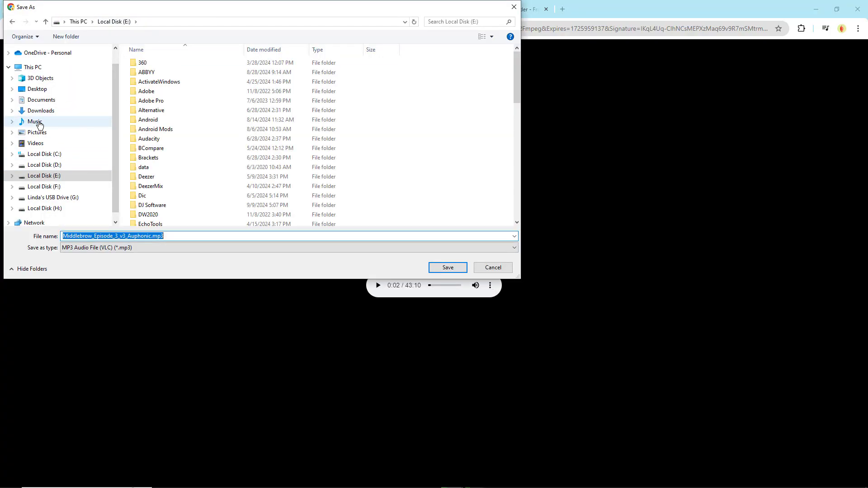
click(35, 121)
click(448, 267)
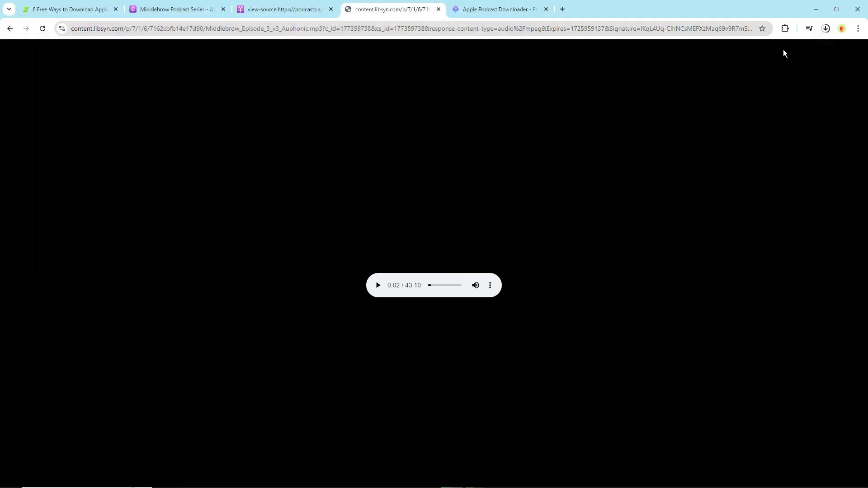
- Show the downloaded 39.5 MB MP3 in its folder from Chrome's downloads list
click(826, 30)
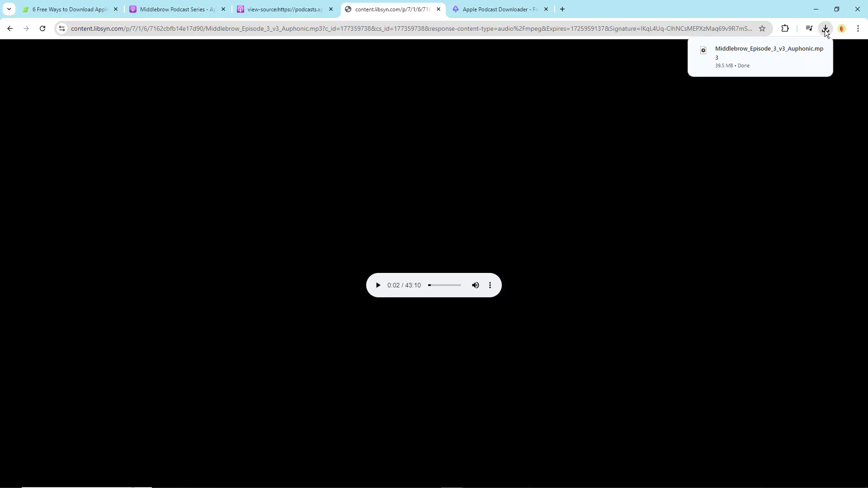
click(800, 54)
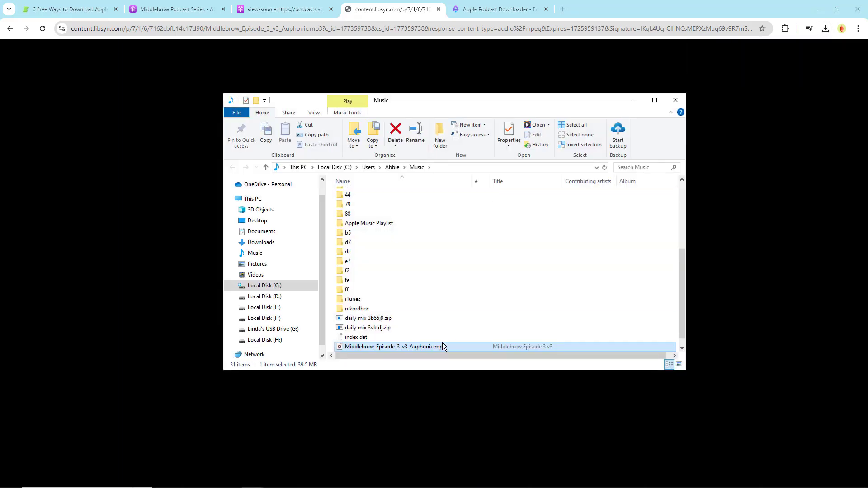
scroll(444, 345, down, 1)
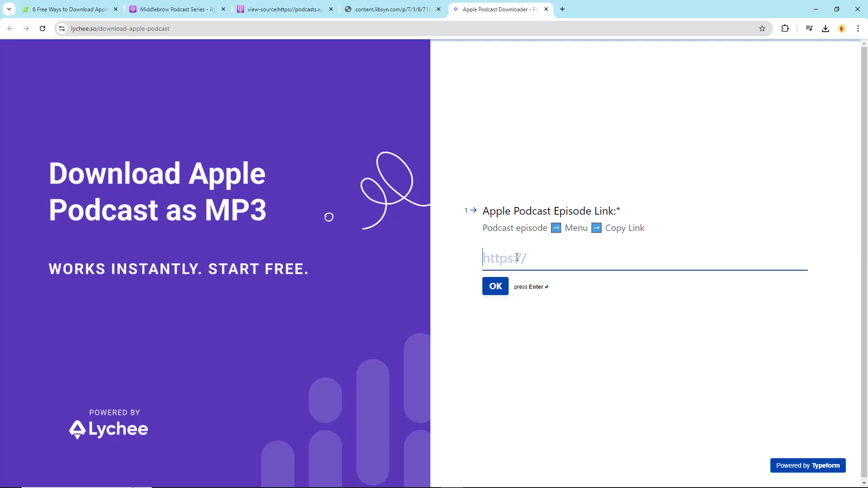
- Submit the Apple Podcasts episode link and a saved email address to Lychee, then open its email
key(ctrl+v)
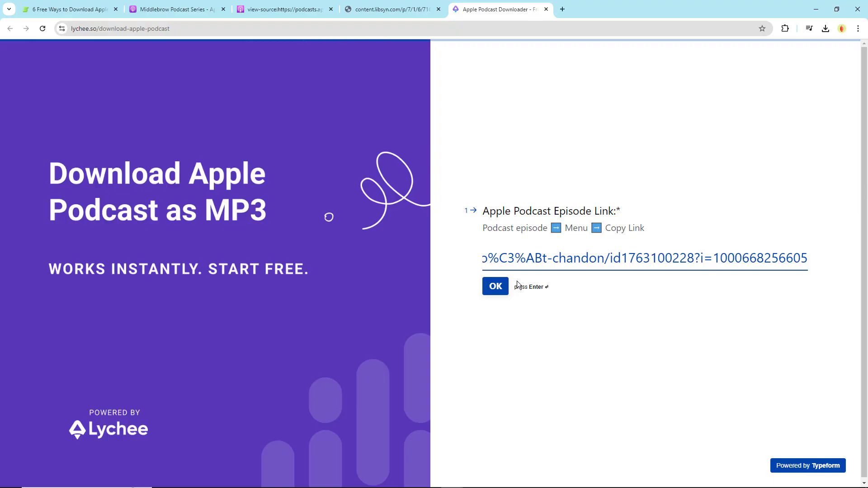
click(495, 293)
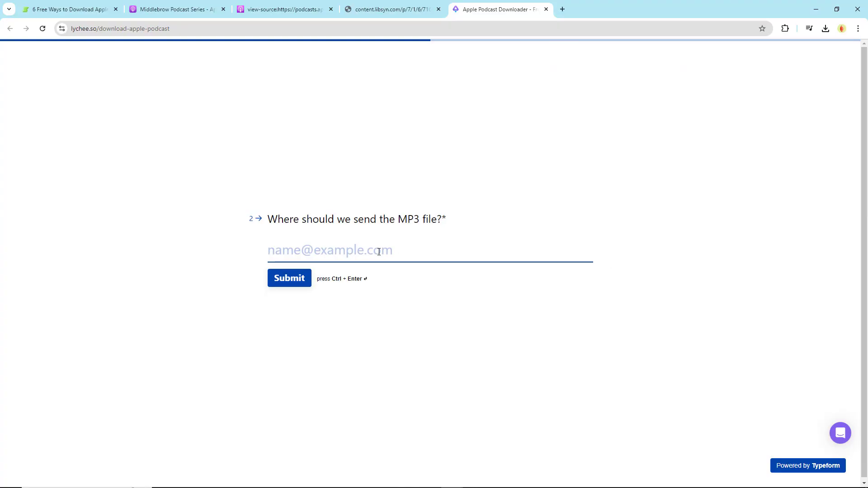
click(379, 252)
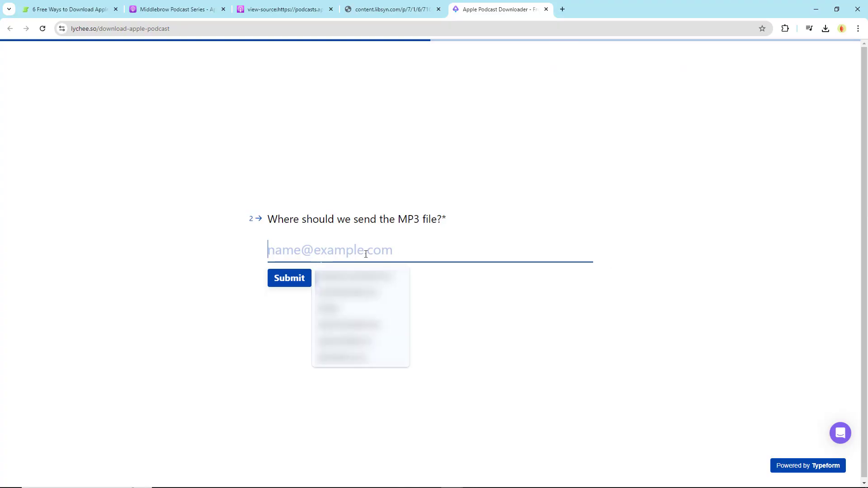
click(334, 278)
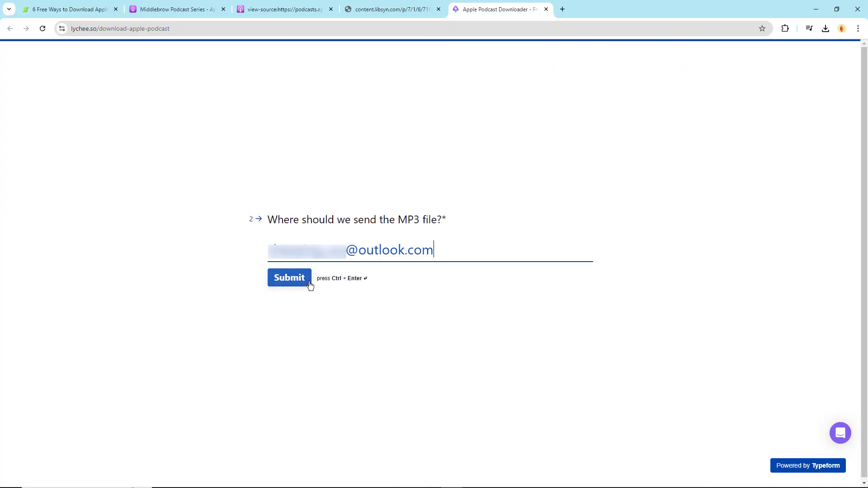
click(308, 285)
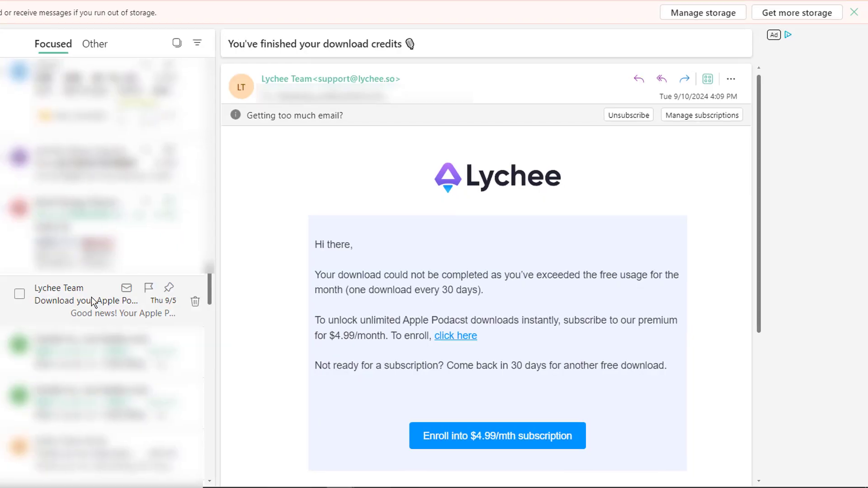
click(94, 303)
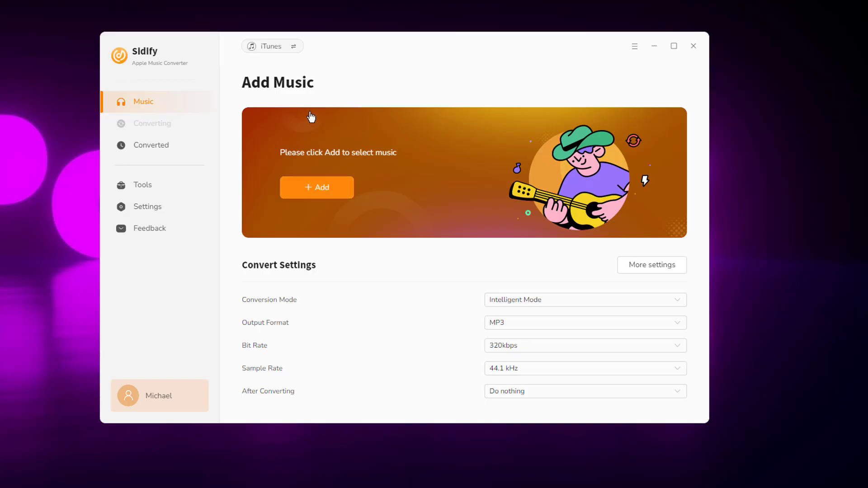
- Add the Anna Delvey (FBF) and People pleasing isn't pleasing anyone episodes to the converter
click(325, 189)
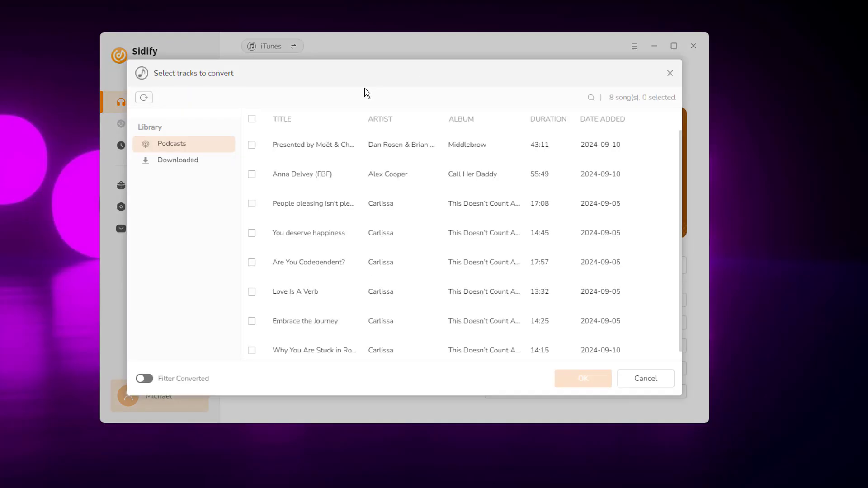
click(252, 120)
click(251, 120)
click(252, 174)
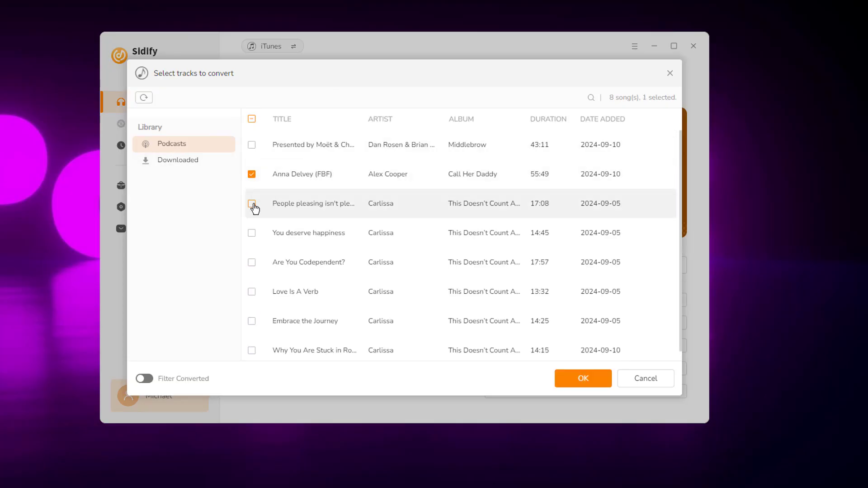
click(253, 204)
click(577, 382)
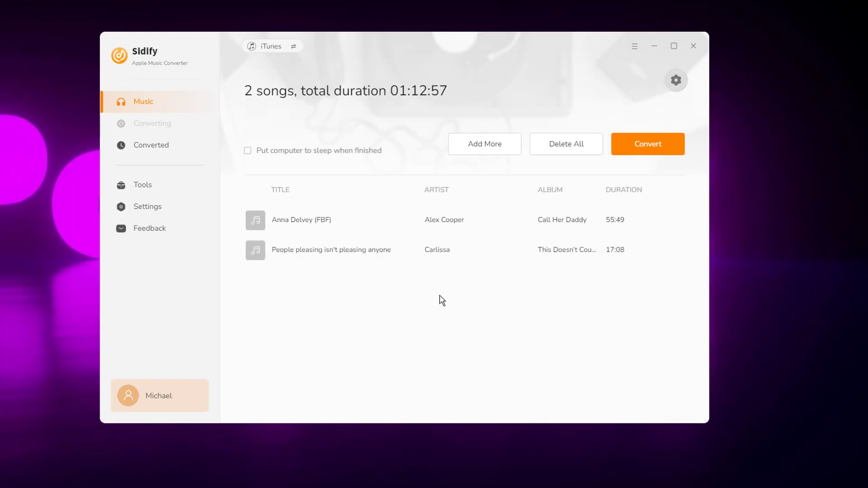
- Set the output format to MP3 and start converting the two episodes
click(157, 210)
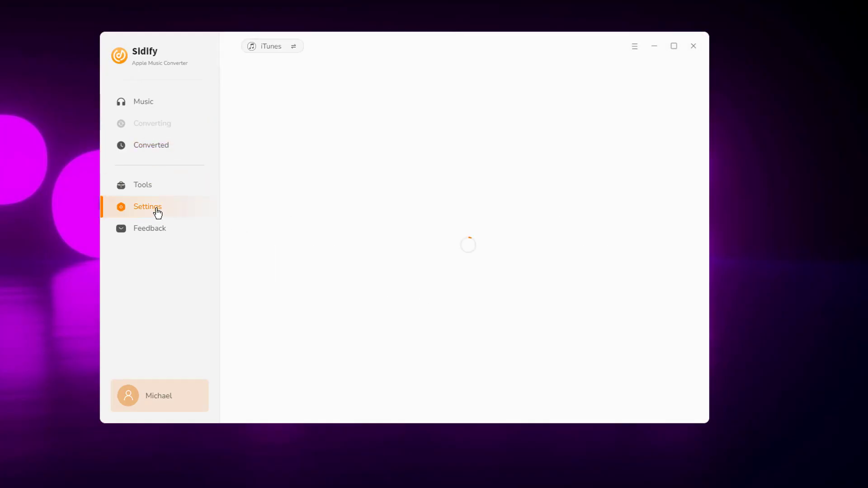
click(436, 158)
click(387, 193)
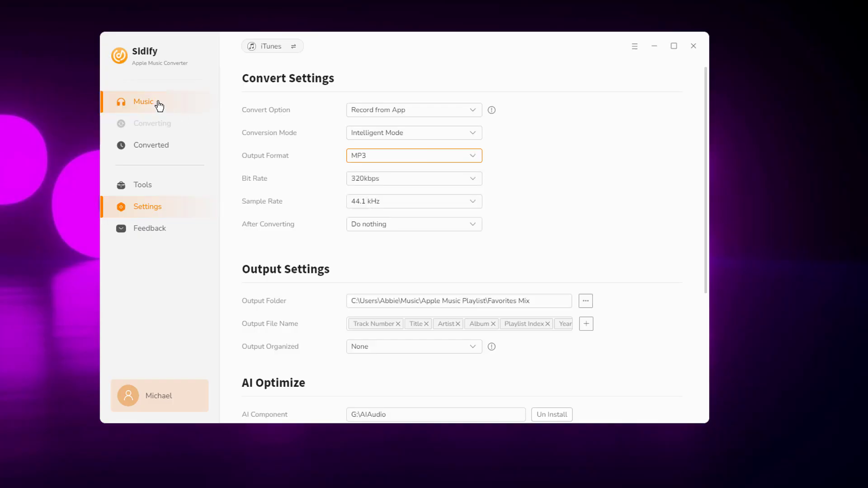
click(158, 106)
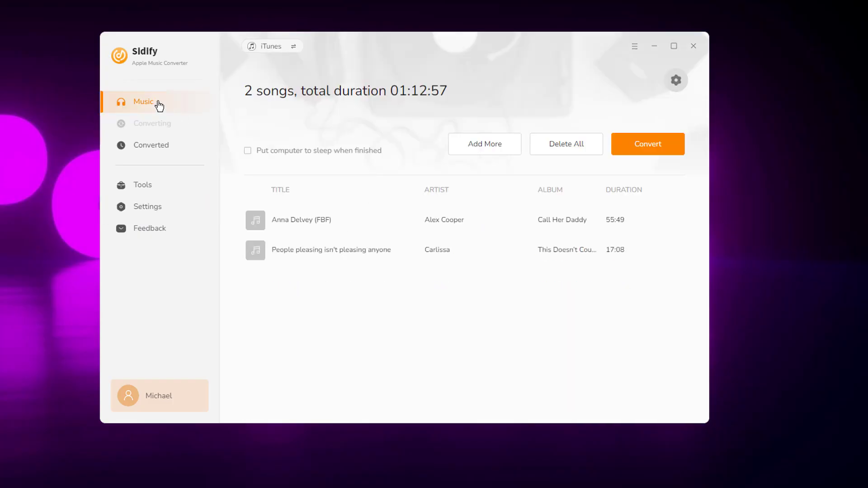
click(666, 151)
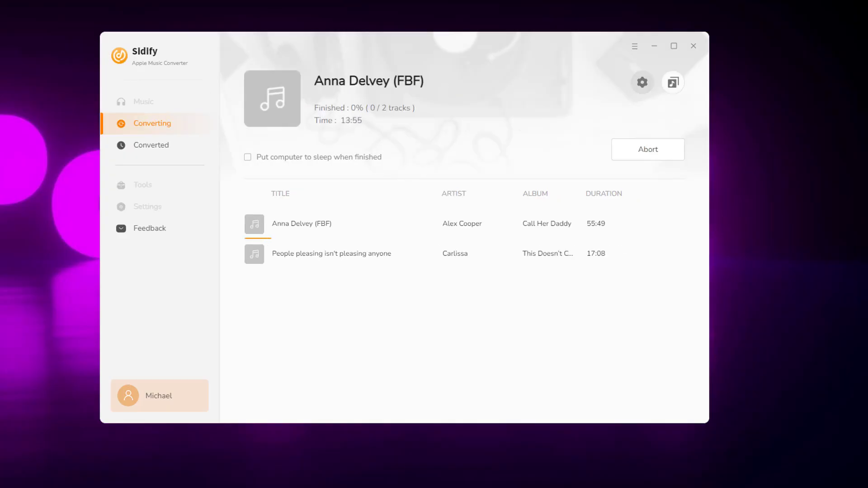